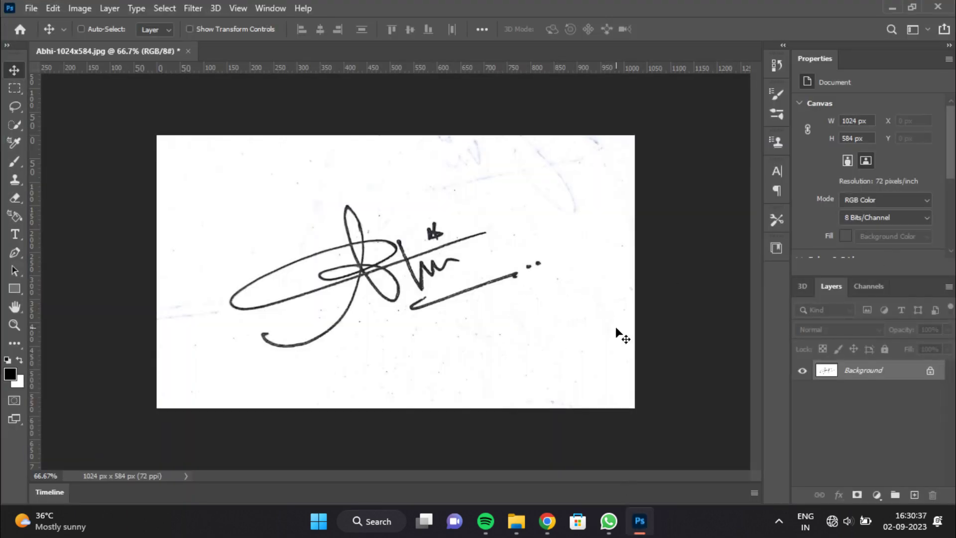
- Compare the colour channels and isolate the Red channel, ready for image adjustments
{"action": "left_click", "coordinate": [867, 286]}
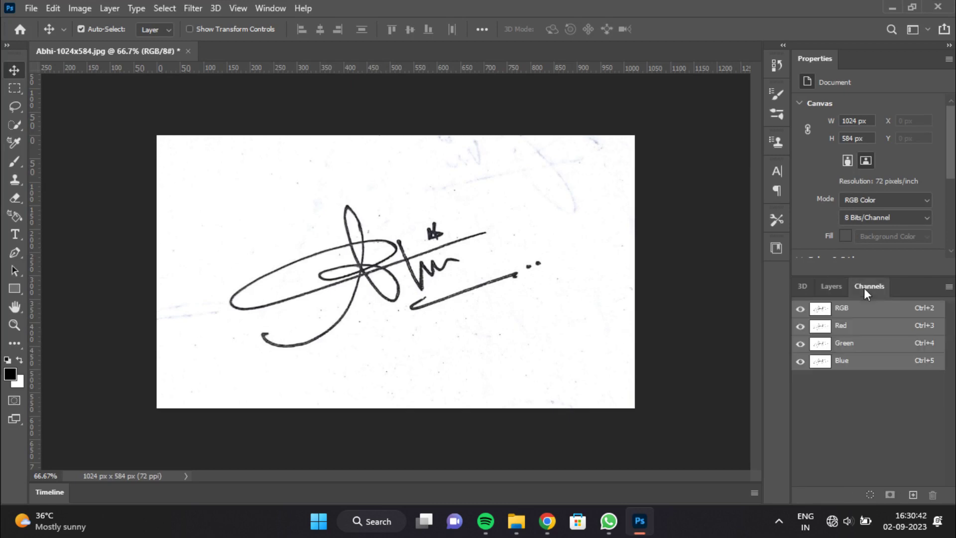
{"action": "left_click", "coordinate": [800, 343]}
{"action": "left_click", "coordinate": [800, 361]}
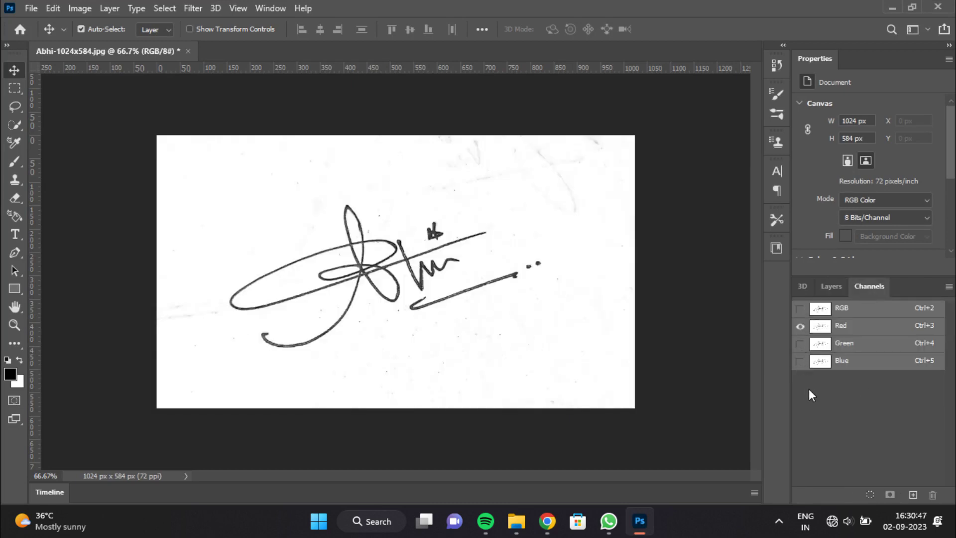
{"action": "left_click", "coordinate": [842, 330]}
{"action": "left_click", "coordinate": [842, 360]}
{"action": "key", "text": "ctrl+2"}
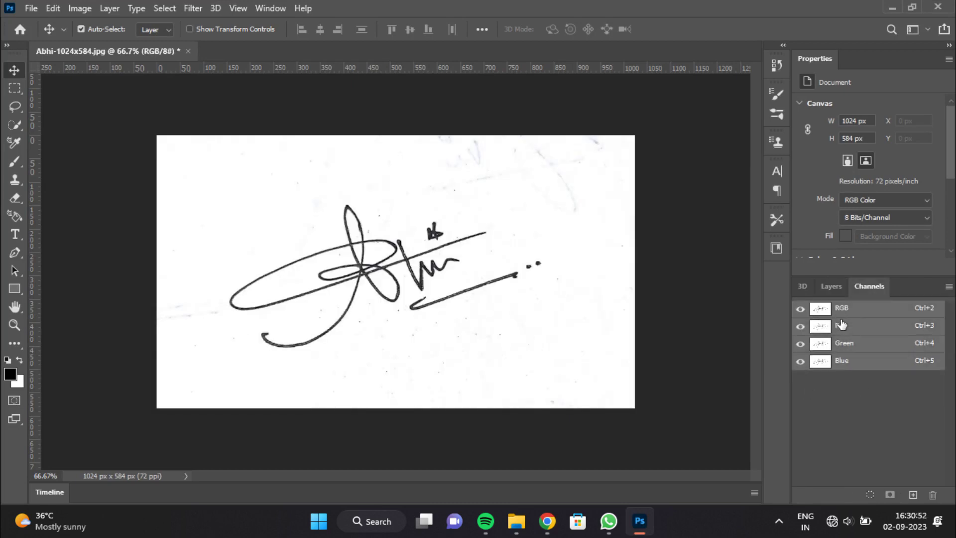
{"action": "left_click", "coordinate": [835, 331]}
{"action": "left_click", "coordinate": [79, 7]}
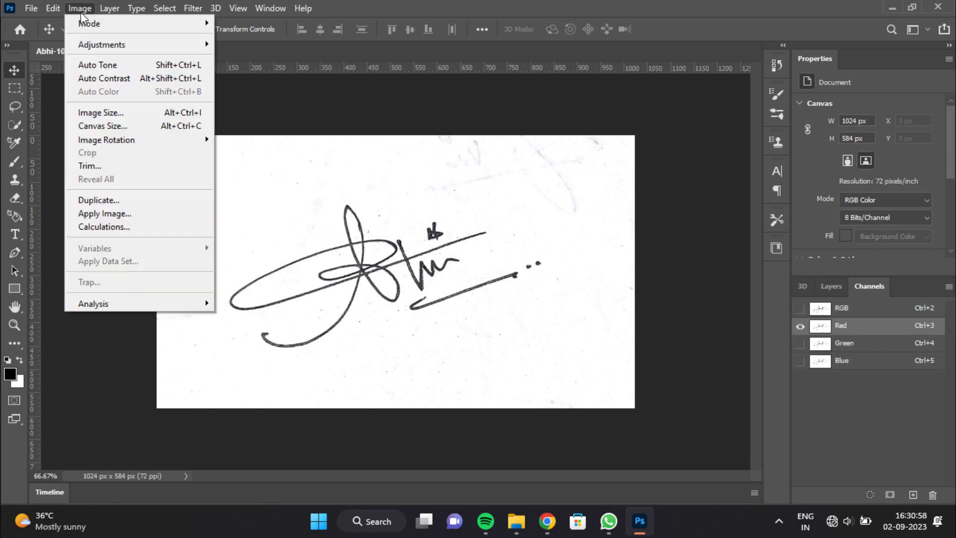
- Use Curves to push the paper to pure white and the strokes to solid black
{"action": "left_click", "coordinate": [234, 70]}
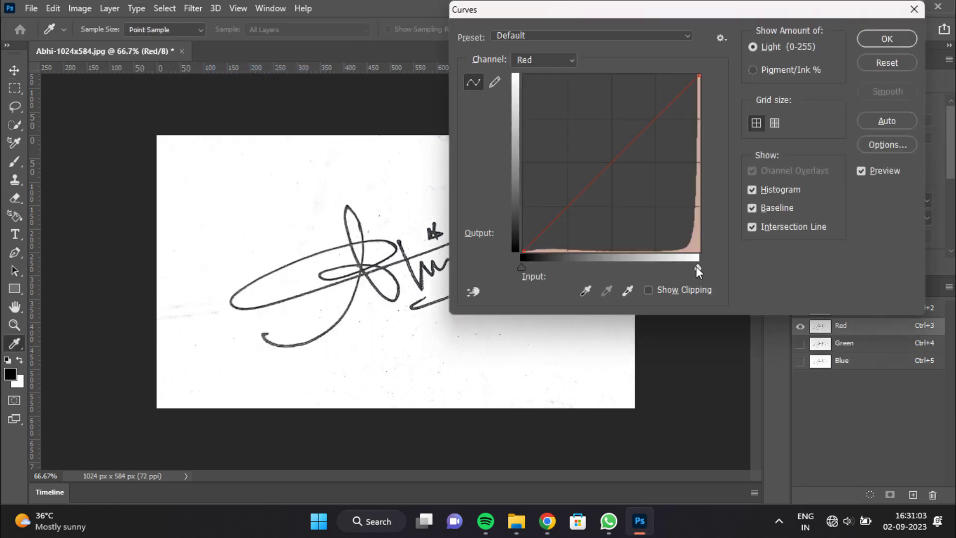
{"action": "left_click_drag", "start_coordinate": [698, 268], "coordinate": [659, 272]}
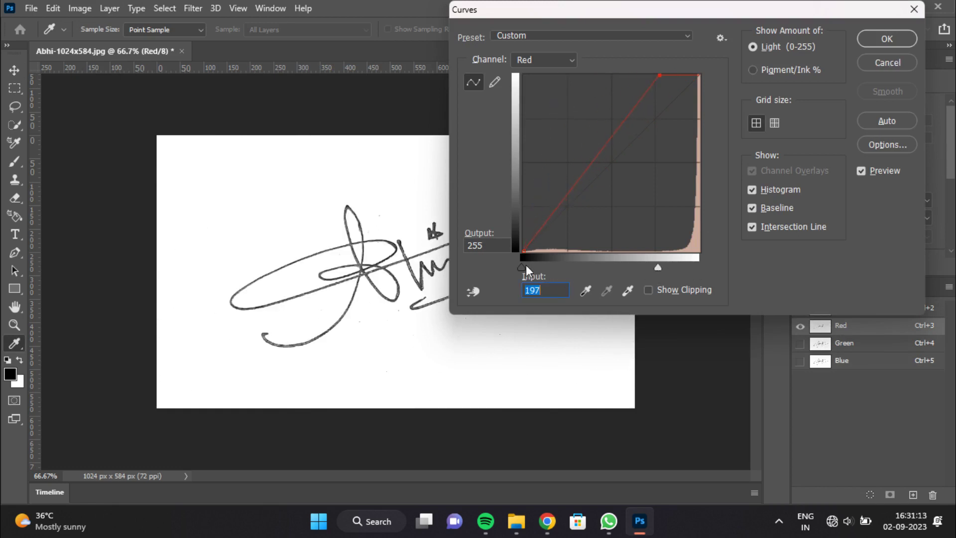
{"action": "left_click", "coordinate": [586, 291]}
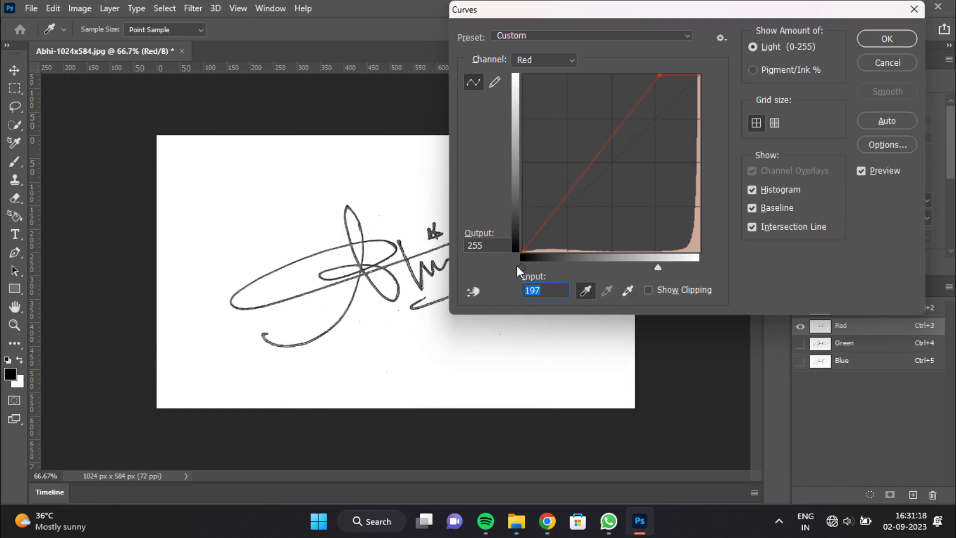
{"action": "left_click_drag", "start_coordinate": [521, 267], "coordinate": [613, 267]}
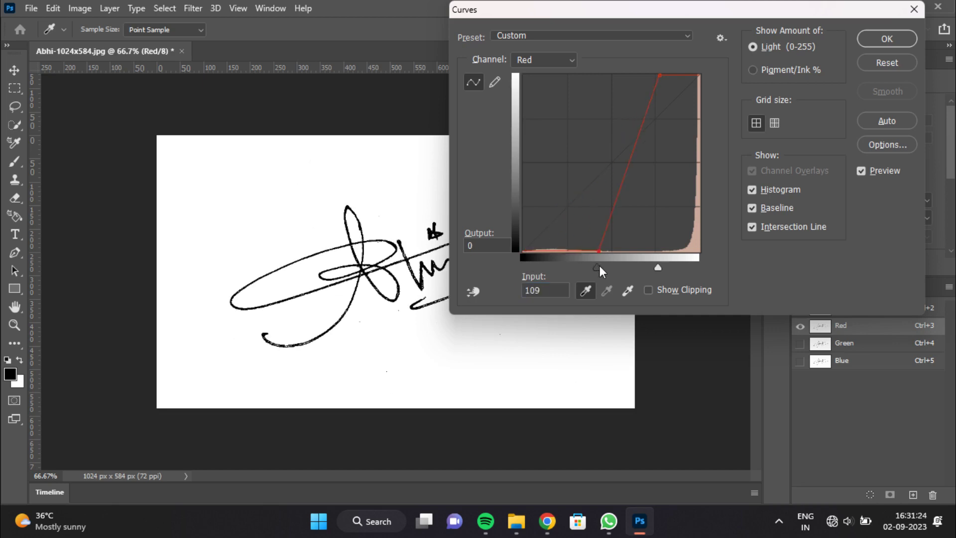
{"action": "key", "text": "alt"}
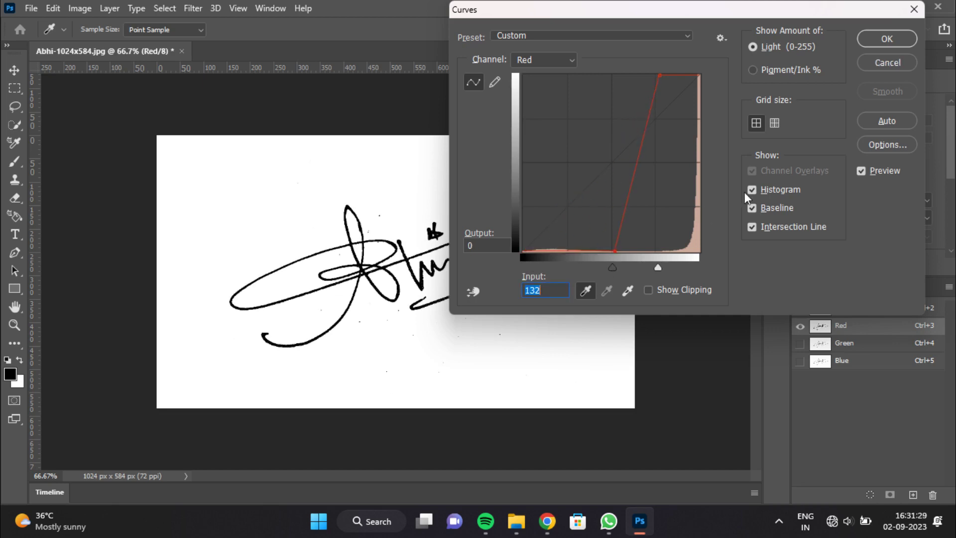
{"action": "left_click", "coordinate": [882, 40]}
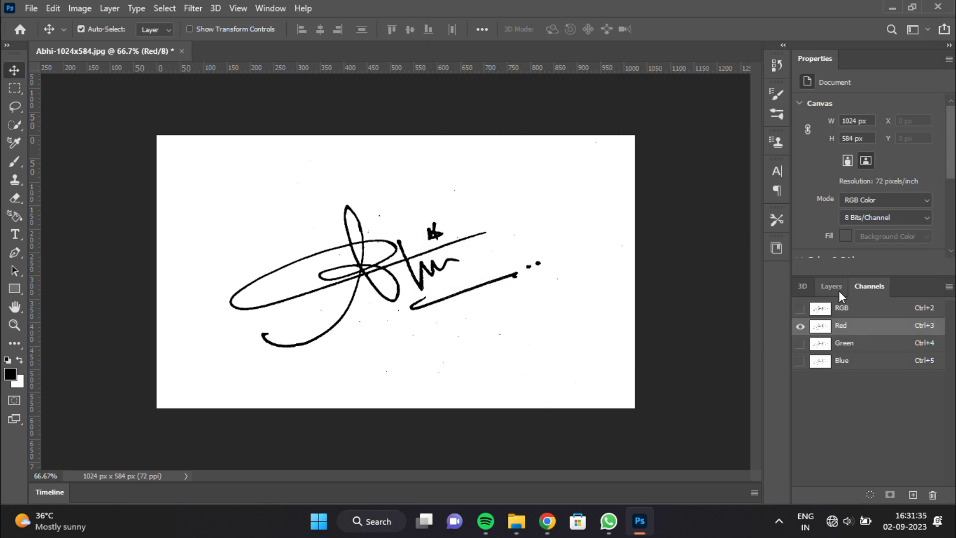
- Select the entire image and fill it using the Fill dialog
{"action": "key", "text": "ctrl+a"}
{"action": "key", "text": "shift+F5"}
{"action": "left_click", "coordinate": [481, 122]}
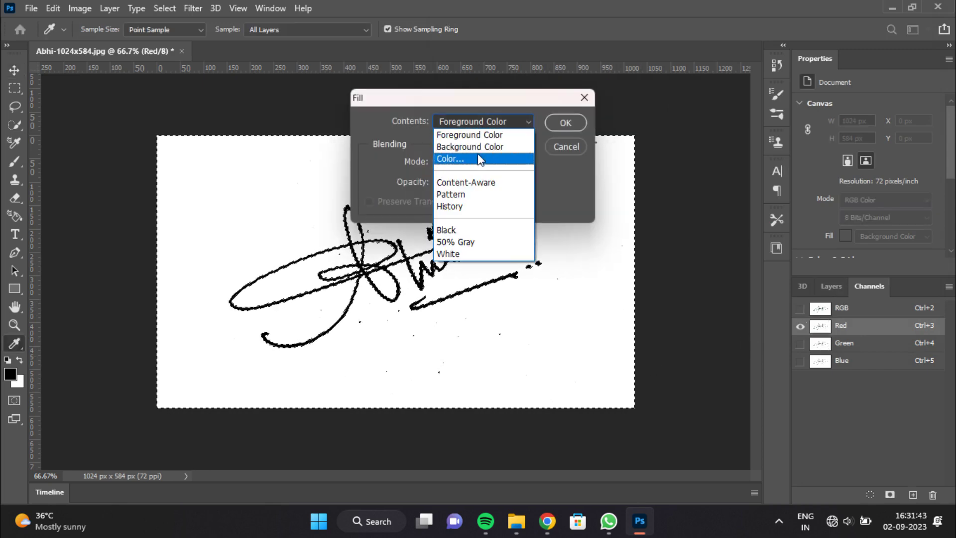
{"action": "left_click", "coordinate": [477, 145]}
{"action": "left_click", "coordinate": [565, 123]}
- Unlock the Background into Layer 0, delete the white background, and deselect
{"action": "key", "text": "v"}
{"action": "left_click", "coordinate": [831, 287]}
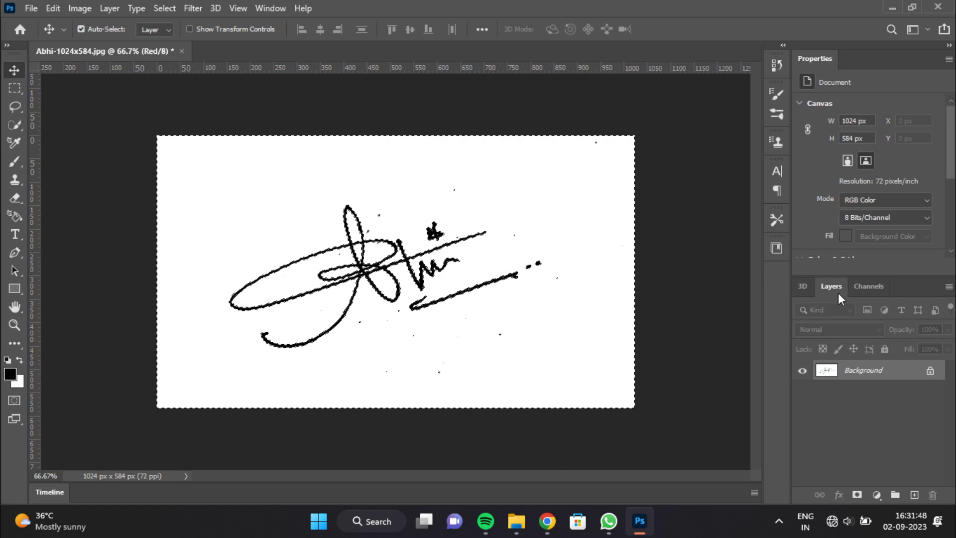
{"action": "left_click", "coordinate": [933, 371]}
{"action": "key", "text": "Delete"}
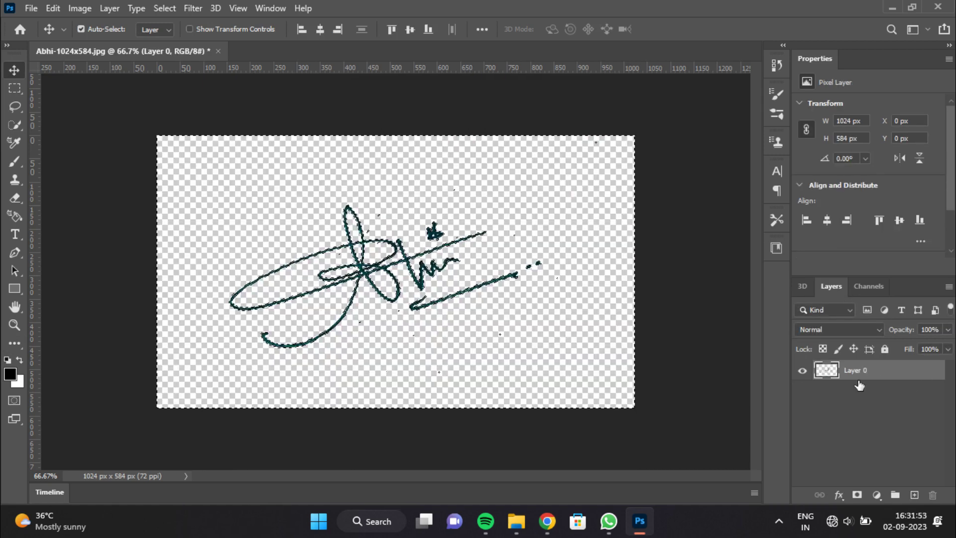
{"action": "left_click", "coordinate": [866, 286]}
{"action": "left_click", "coordinate": [842, 326]}
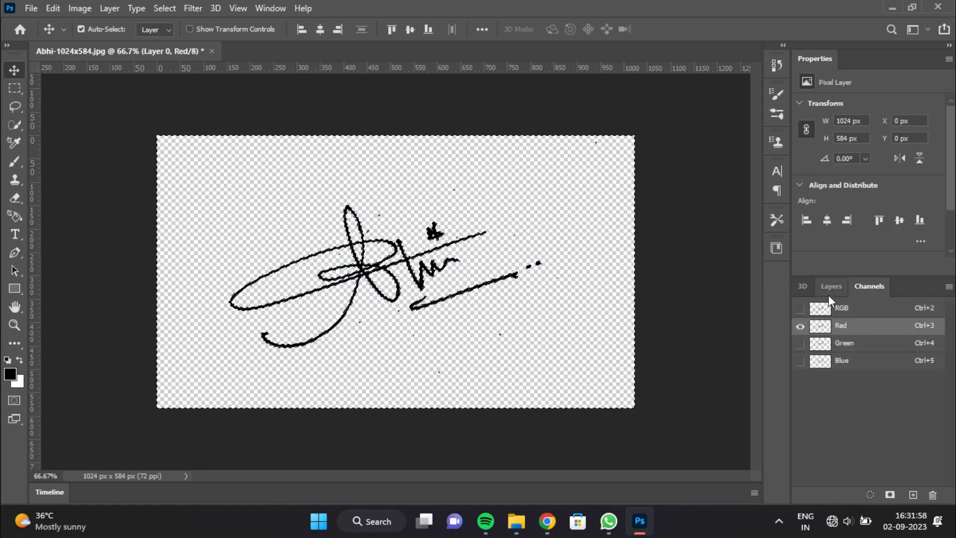
{"action": "left_click", "coordinate": [832, 287]}
{"action": "left_click", "coordinate": [441, 246]}
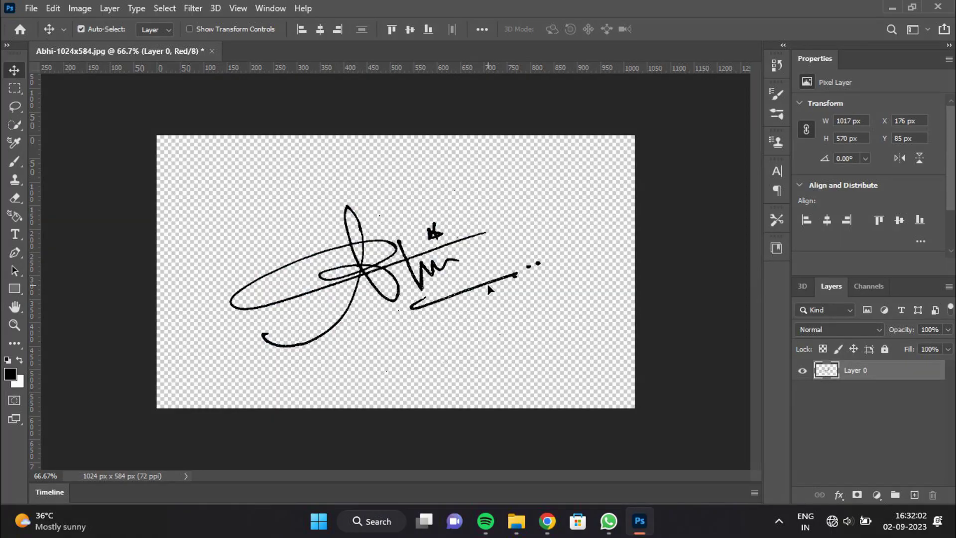